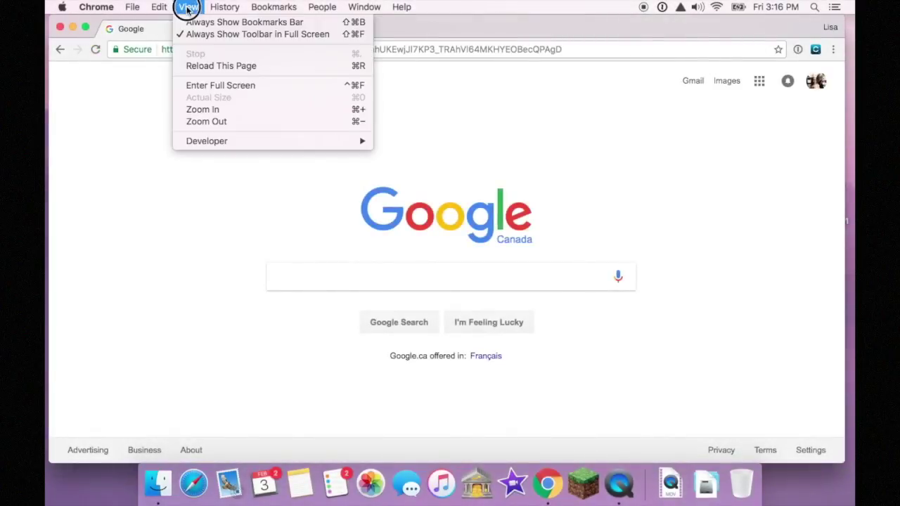
- Always show Chrome's bookmarks bar, toggle its Apps shortcut off and back on, and open Apps
{"action": "left_click", "coordinate": [231, 23]}
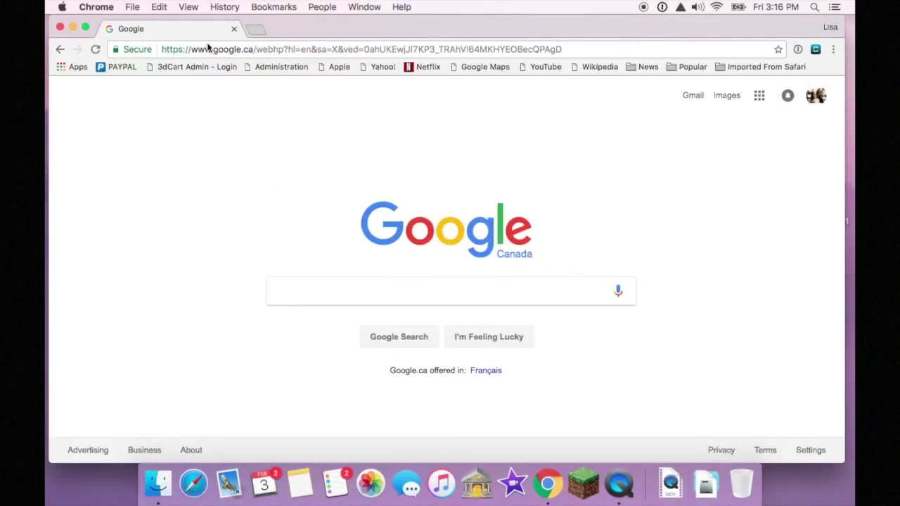
{"action": "right_click", "coordinate": [92, 79]}
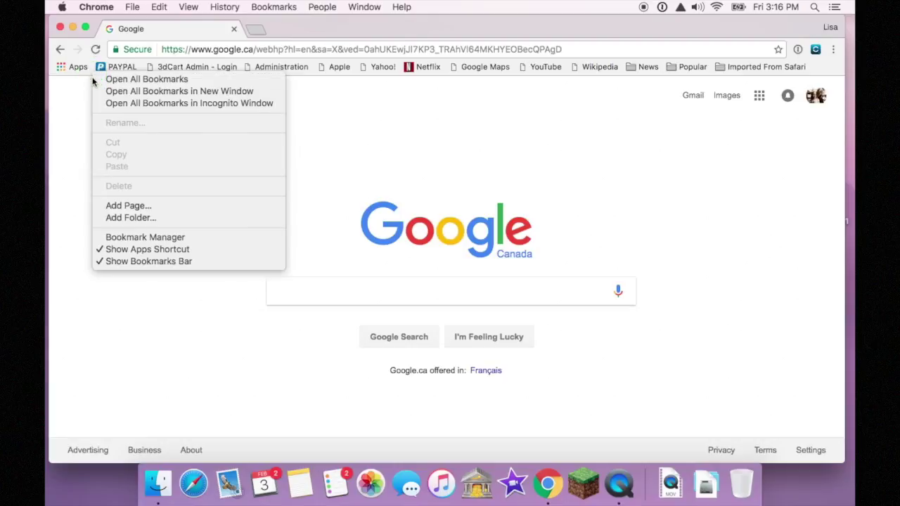
{"action": "left_click", "coordinate": [148, 249]}
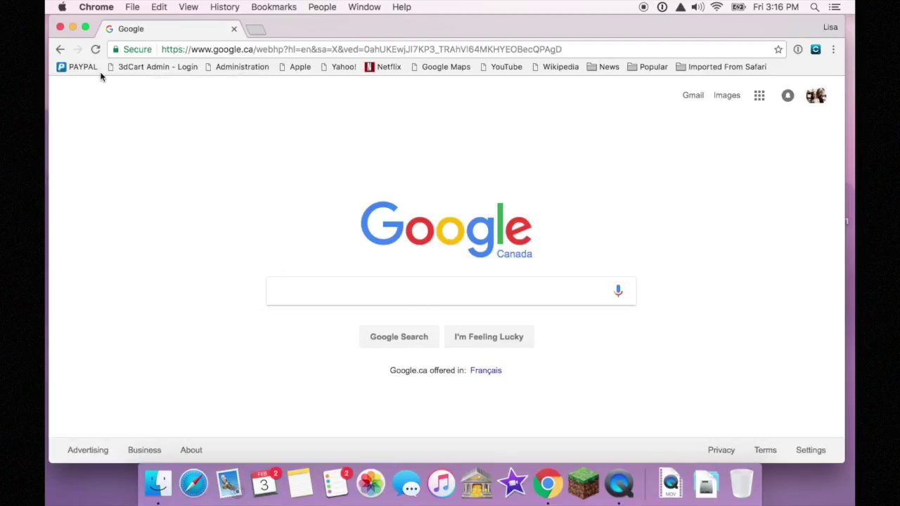
{"action": "right_click", "coordinate": [104, 78]}
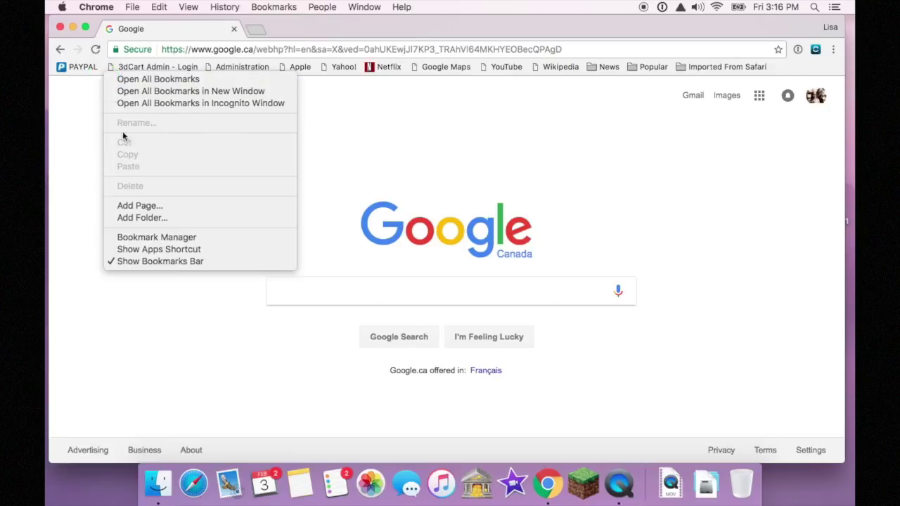
{"action": "left_click", "coordinate": [145, 248]}
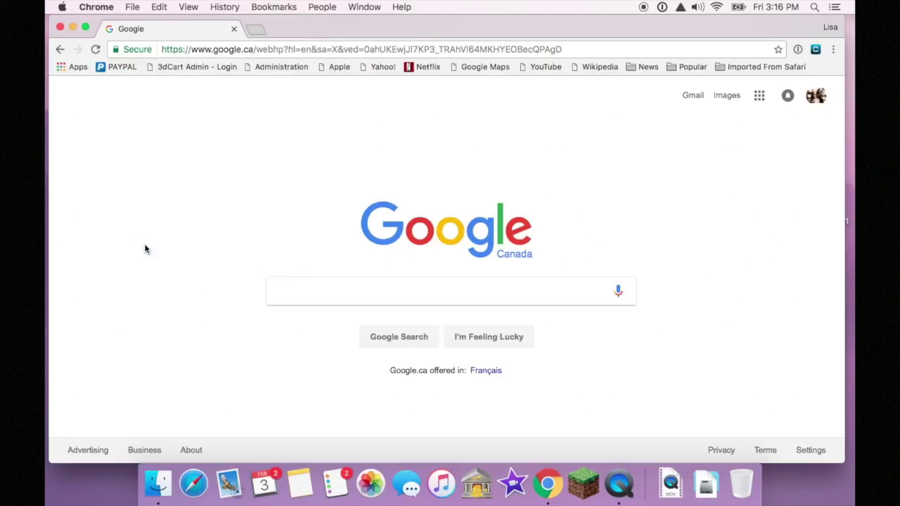
{"action": "left_click", "coordinate": [73, 67]}
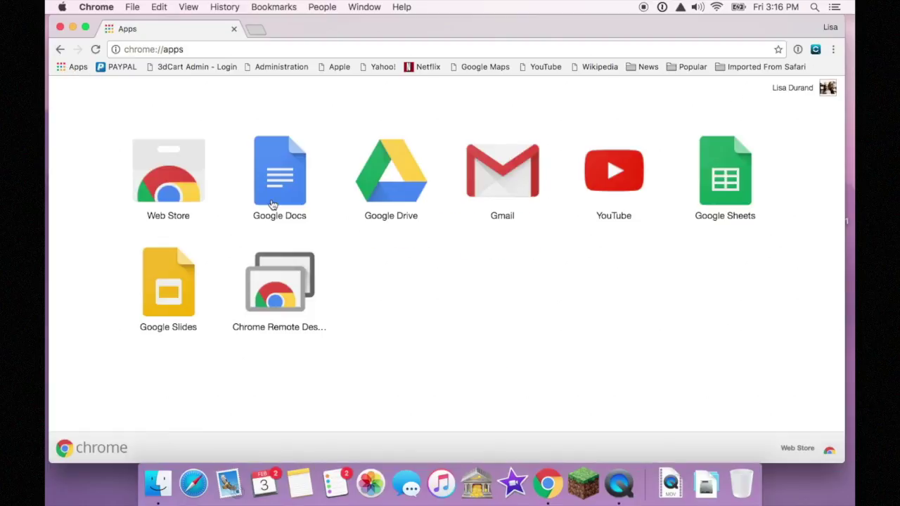
- Launch Chrome Remote Desktop and share this Mac under Remote Assistance to get an access code
{"action": "left_click", "coordinate": [295, 284]}
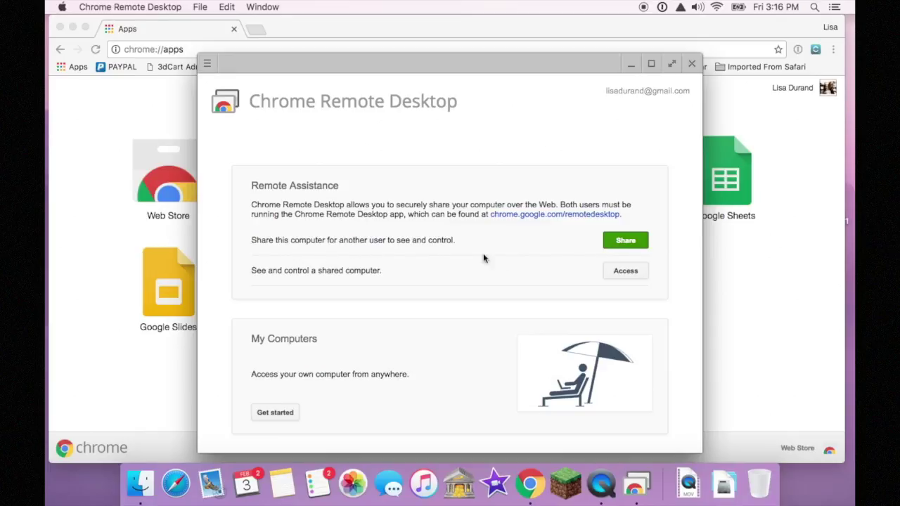
{"action": "left_click", "coordinate": [626, 240]}
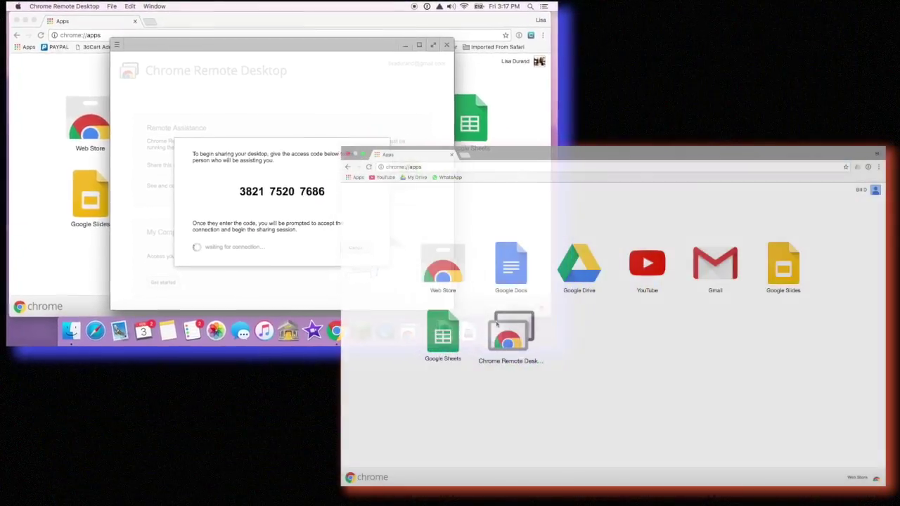
- On the helper computer, launch Chrome Remote Desktop, choose Access, and enter the Mac's access code
{"action": "left_click", "coordinate": [500, 331]}
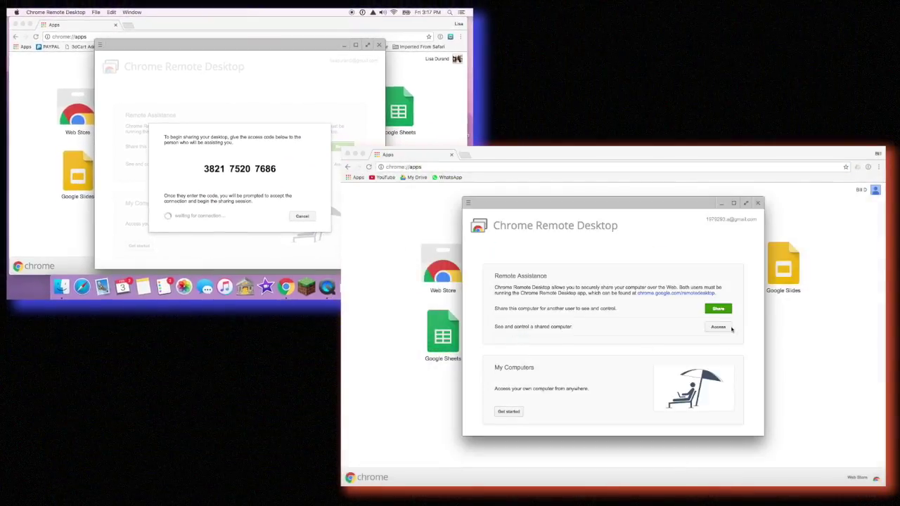
{"action": "left_click", "coordinate": [726, 328]}
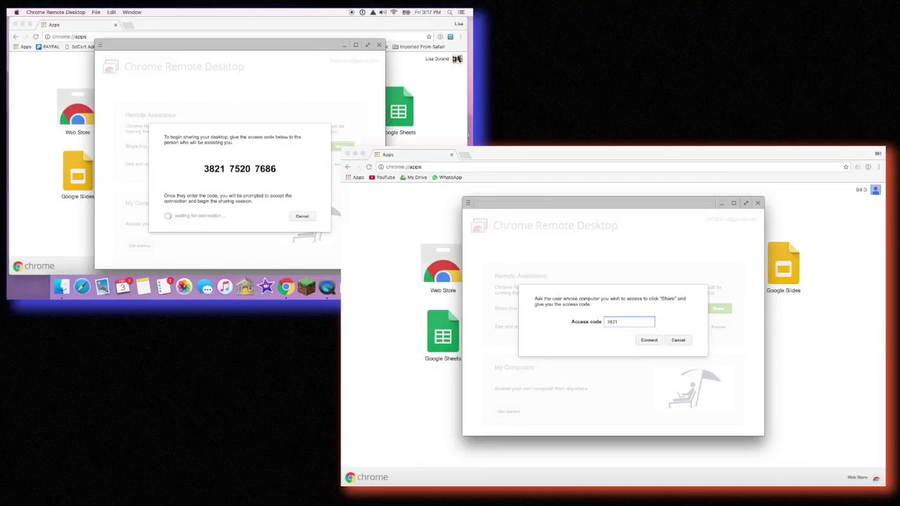
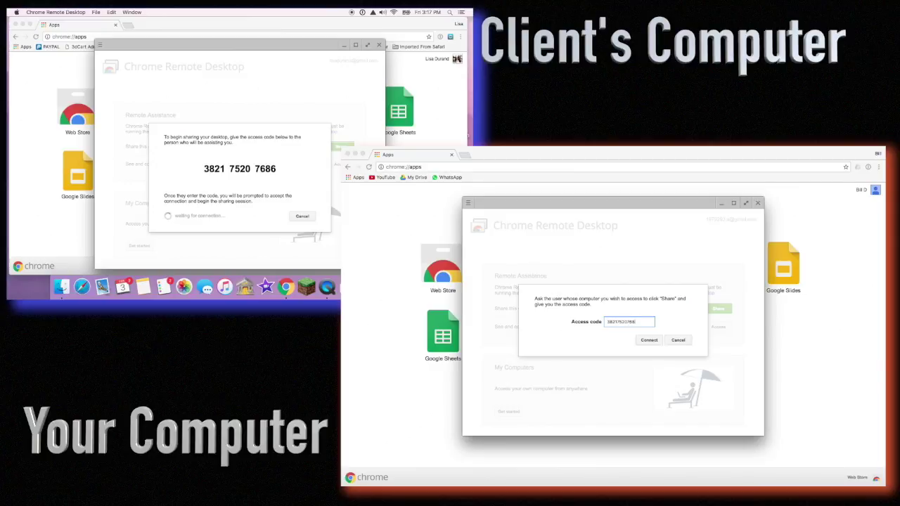
- Connect from the helper computer and allow control in the Mac's sharing prompt
{"action": "left_click", "coordinate": [651, 340]}
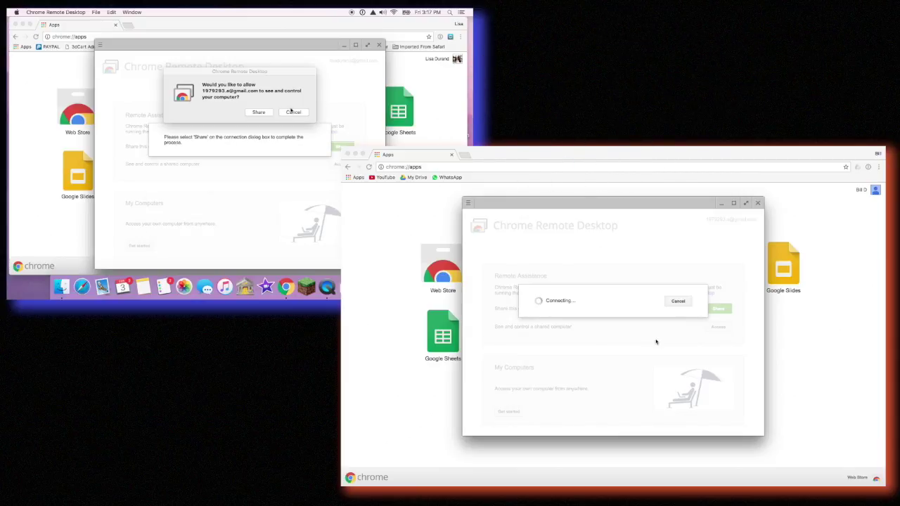
{"action": "left_click", "coordinate": [264, 115]}
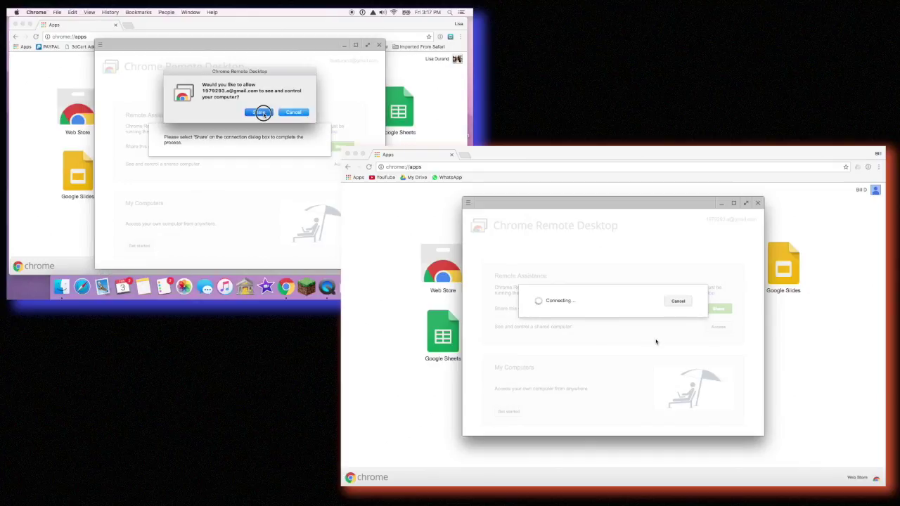
{"action": "left_click", "coordinate": [259, 113]}
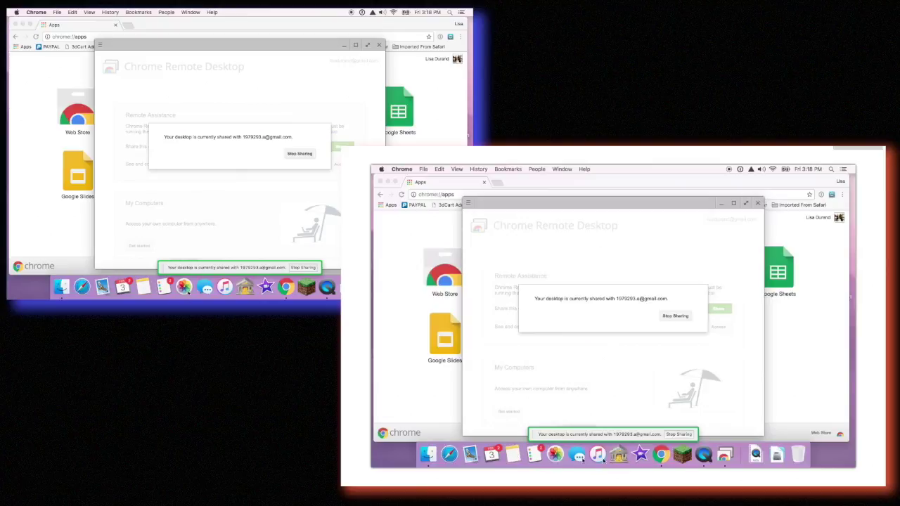
- Load lawlortherapy.com in the remote Mac's Chrome, scroll through it, then close the window
{"action": "left_click", "coordinate": [660, 455]}
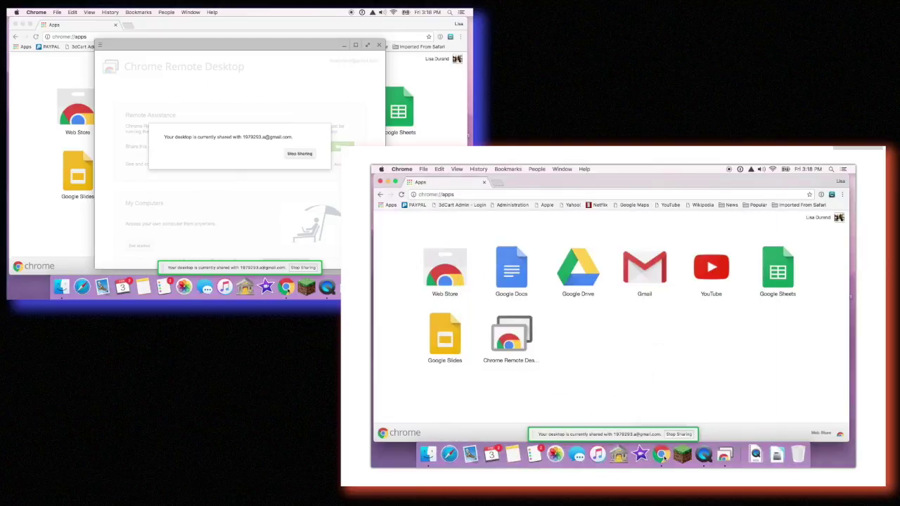
{"action": "left_click", "coordinate": [509, 195]}
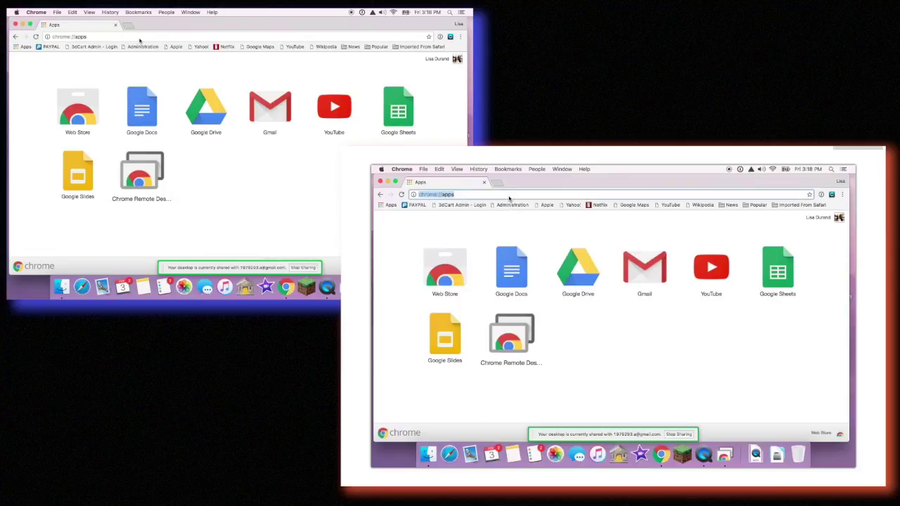
{"action": "type", "text": "lawl"}
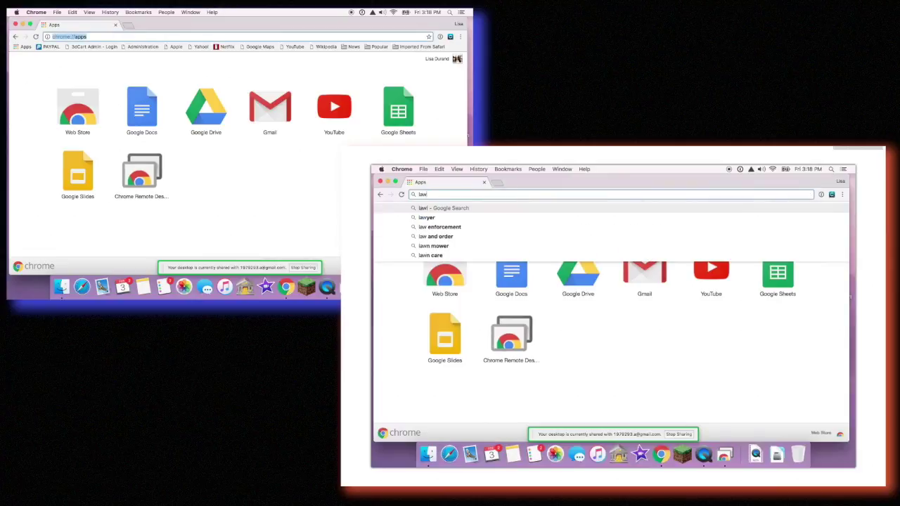
{"action": "type", "text": "ortherapy.com"}
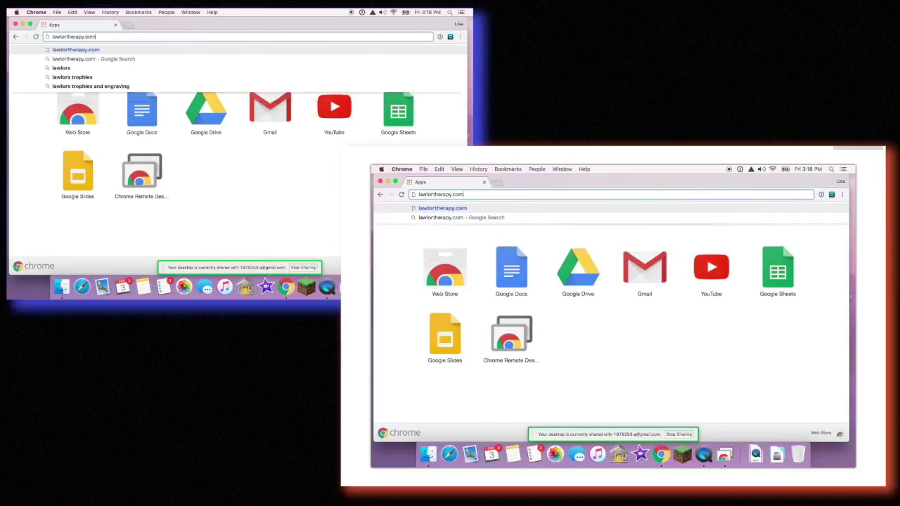
{"action": "key", "text": "Return"}
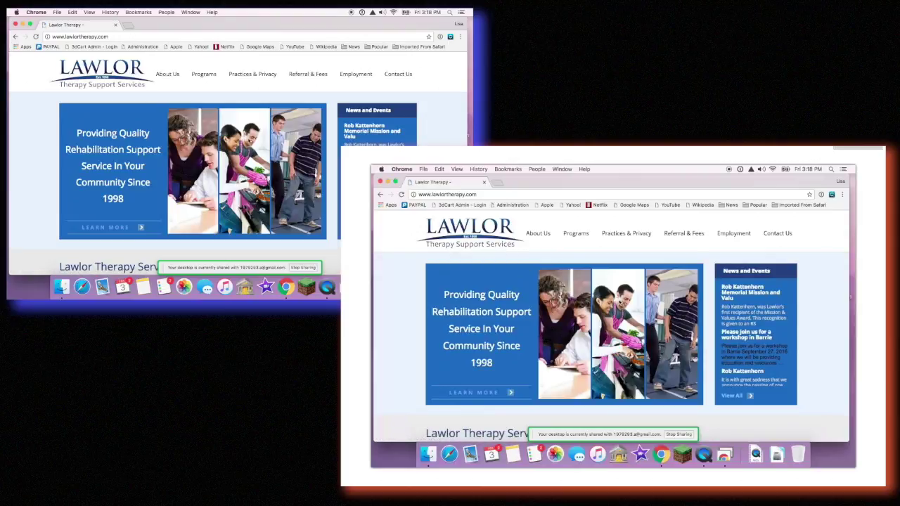
{"action": "scroll", "coordinate": [694, 322], "scroll_direction": "down", "scroll_amount": 2}
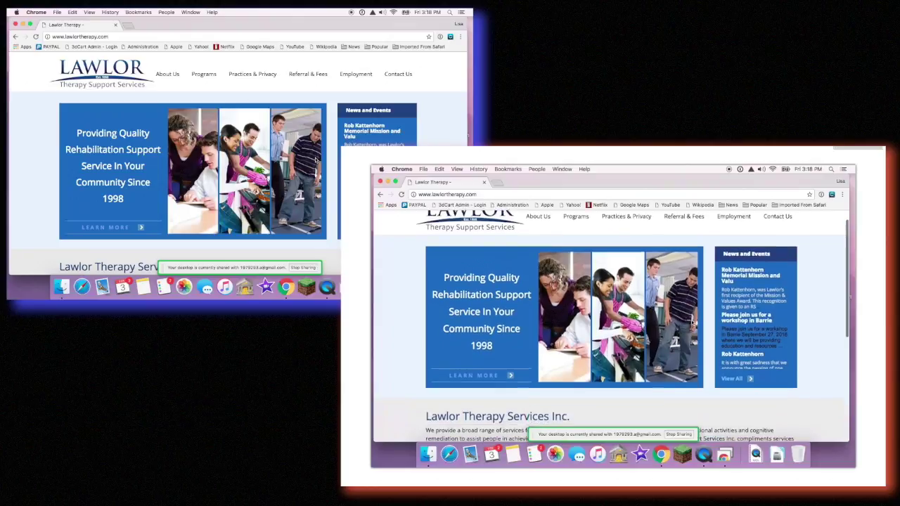
{"action": "scroll", "coordinate": [693, 322], "scroll_direction": "up", "scroll_amount": 2}
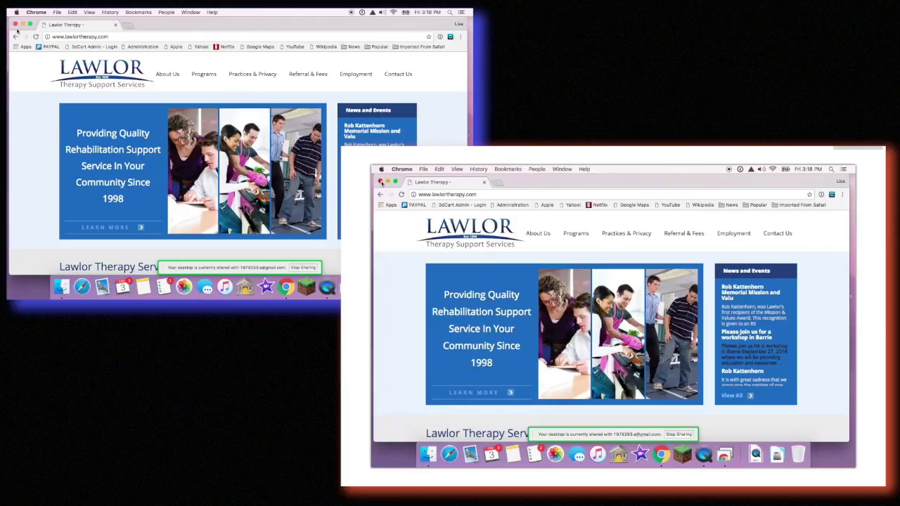
{"action": "left_click", "coordinate": [380, 181]}
- Open Energy Saver in System Preferences and drag Computer sleep to 20 minutes
{"action": "left_click", "coordinate": [380, 169]}
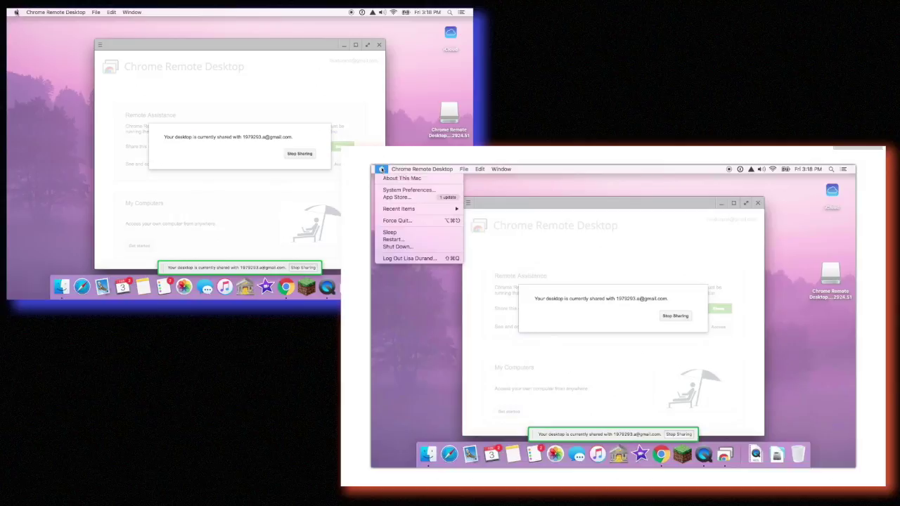
{"action": "left_click", "coordinate": [407, 190]}
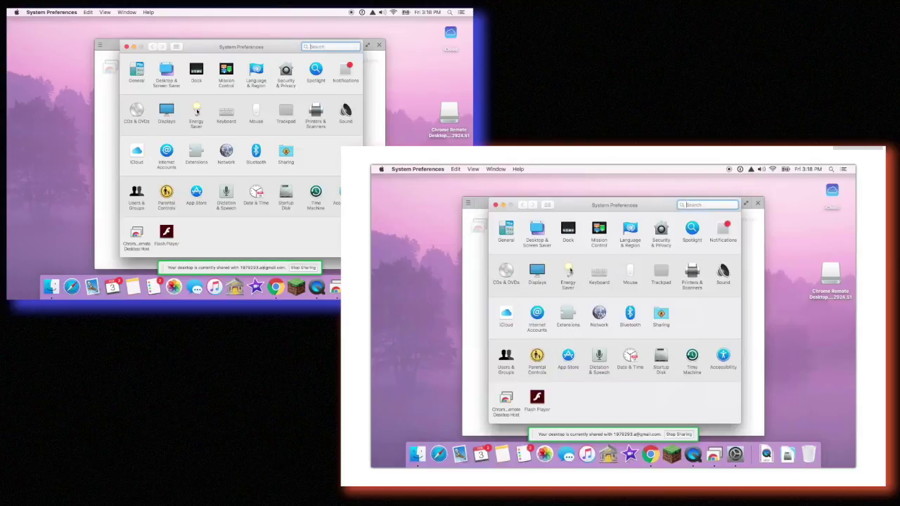
{"action": "left_click", "coordinate": [569, 271]}
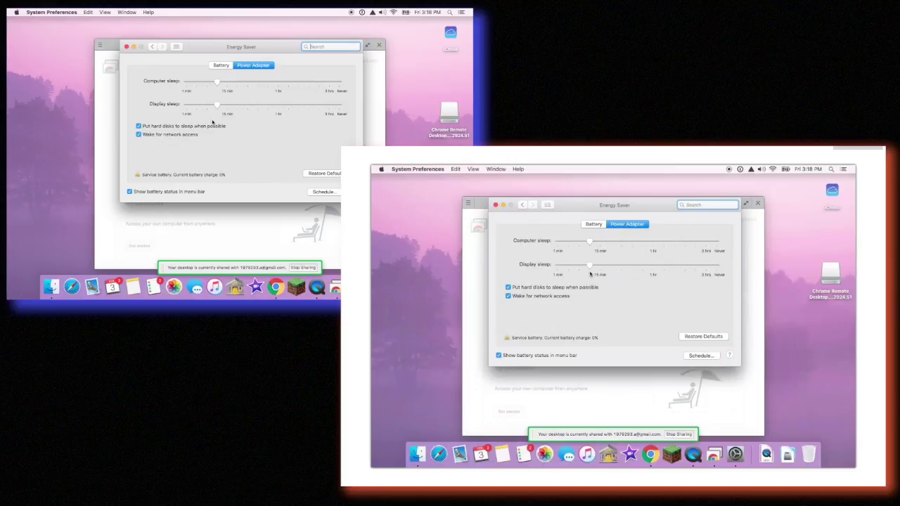
{"action": "left_click_drag", "start_coordinate": [590, 240], "coordinate": [611, 242]}
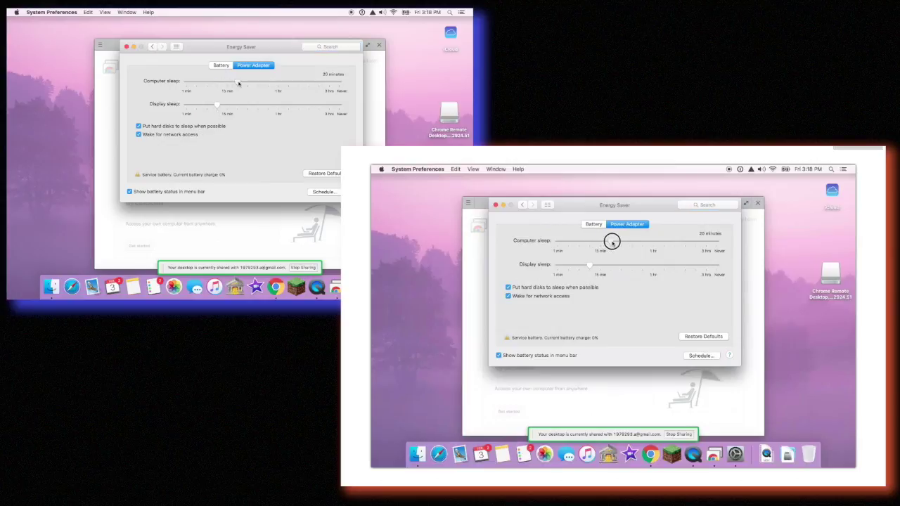
- Accept the 20-minute sleep warning, return to Show All, and close System Preferences
{"action": "left_click", "coordinate": [495, 206]}
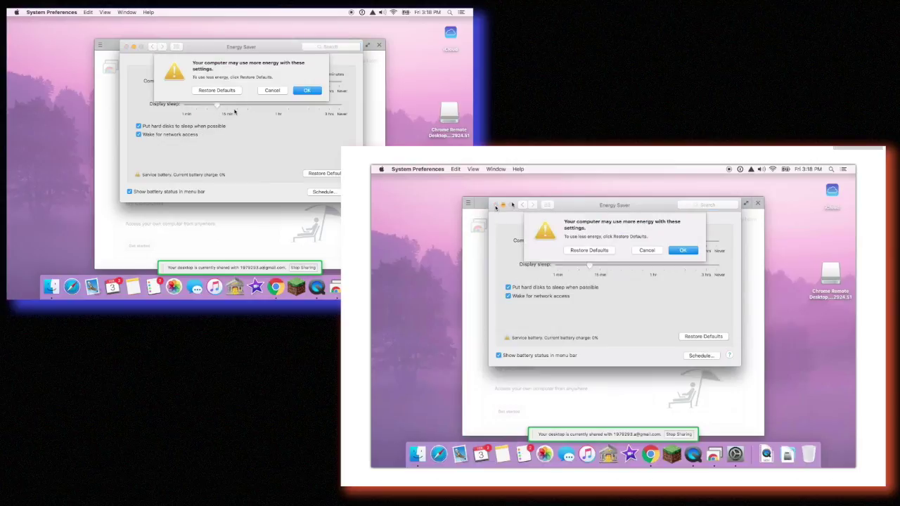
{"action": "left_click", "coordinate": [682, 251]}
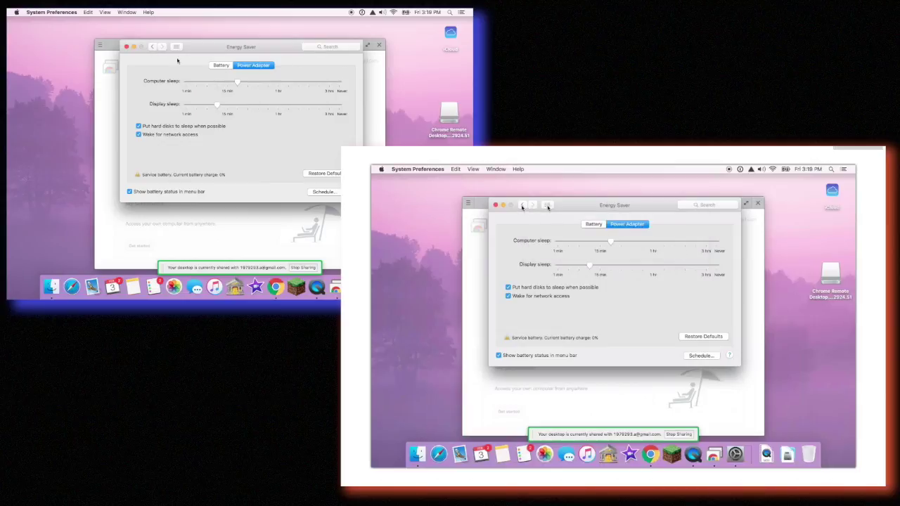
{"action": "left_click", "coordinate": [548, 205]}
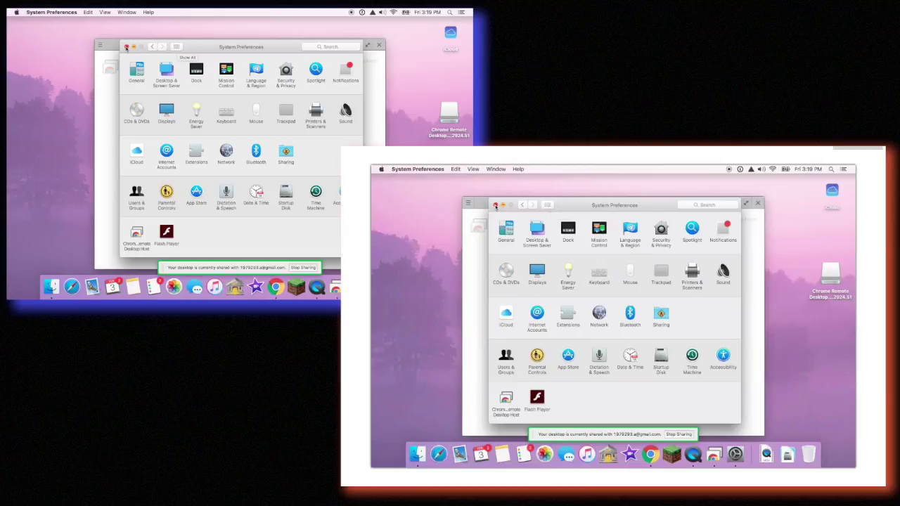
{"action": "left_click", "coordinate": [496, 206]}
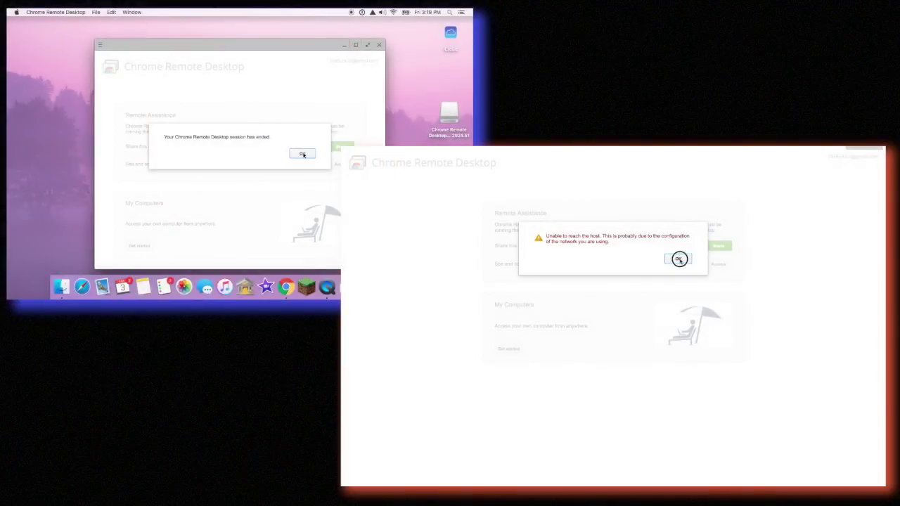
- Dismiss the 'Unable to reach the host' message
{"action": "left_click", "coordinate": [678, 259]}
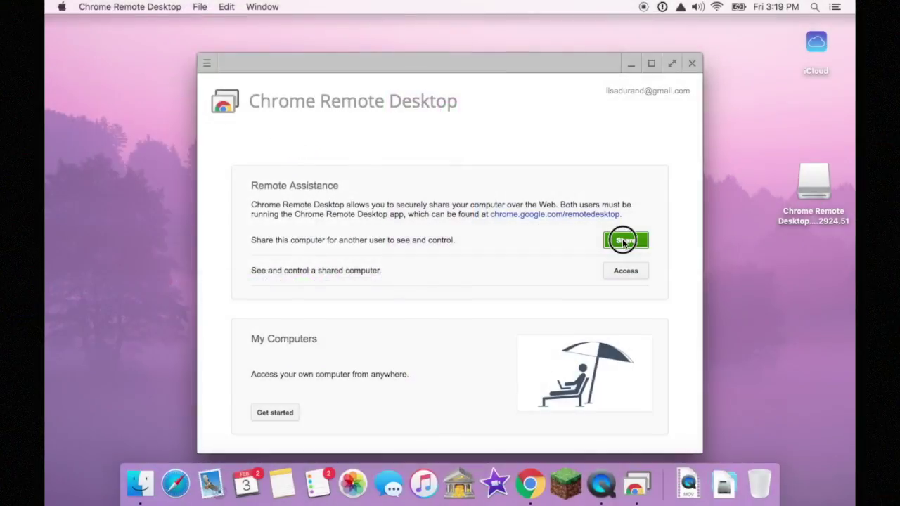
- Share the Mac again under Remote Assistance to generate a new access code
{"action": "left_click", "coordinate": [623, 242]}
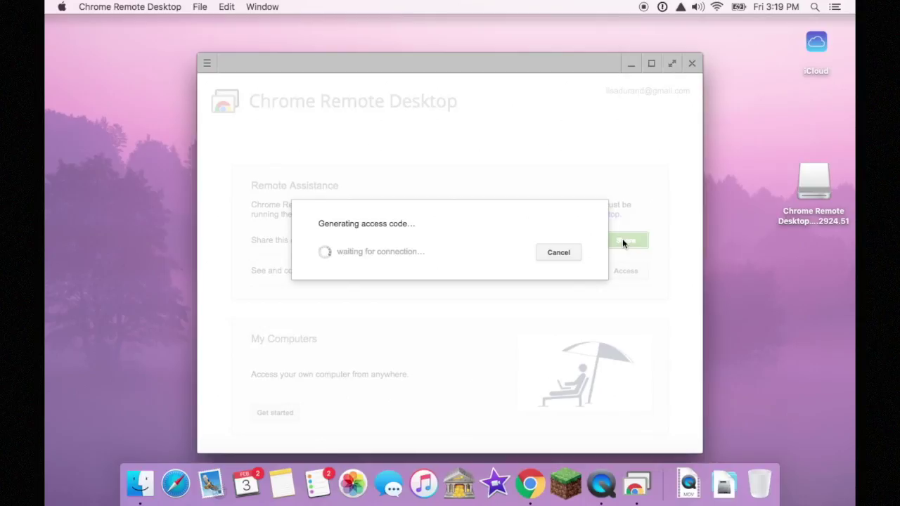